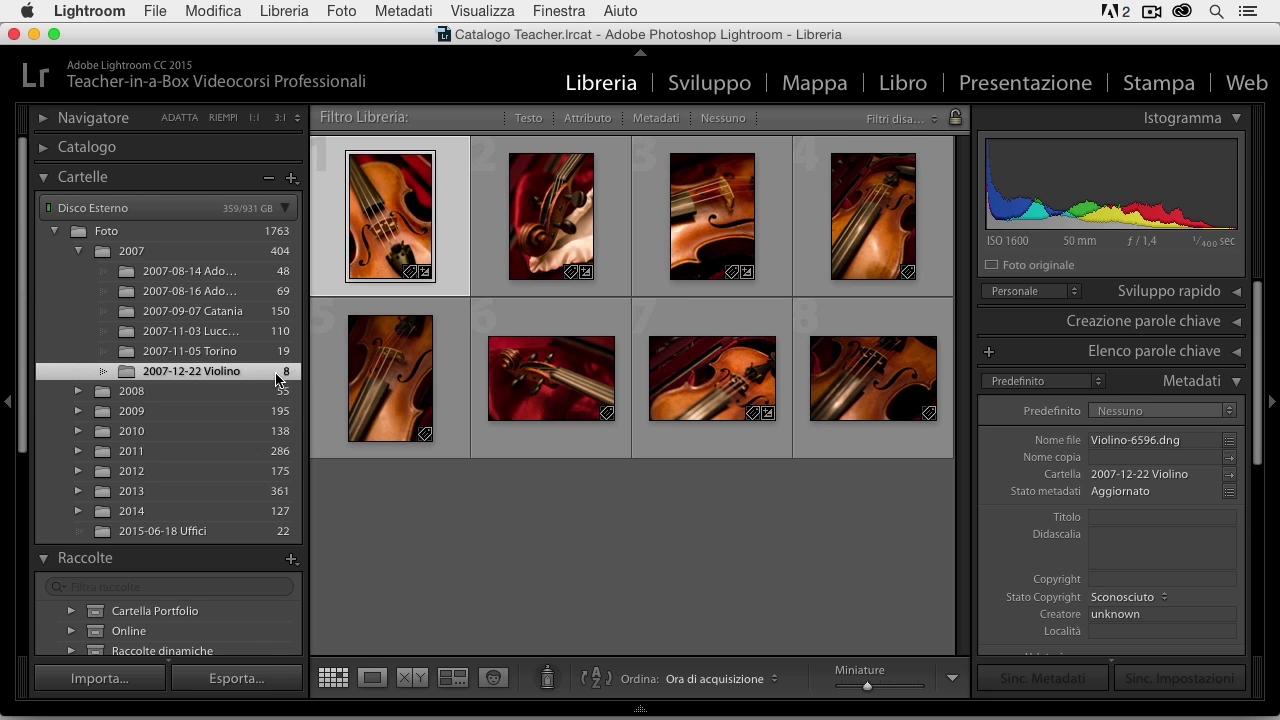
Step: Select all eight 2007-12-22 Violino photos in the Library grid
key("super+a")
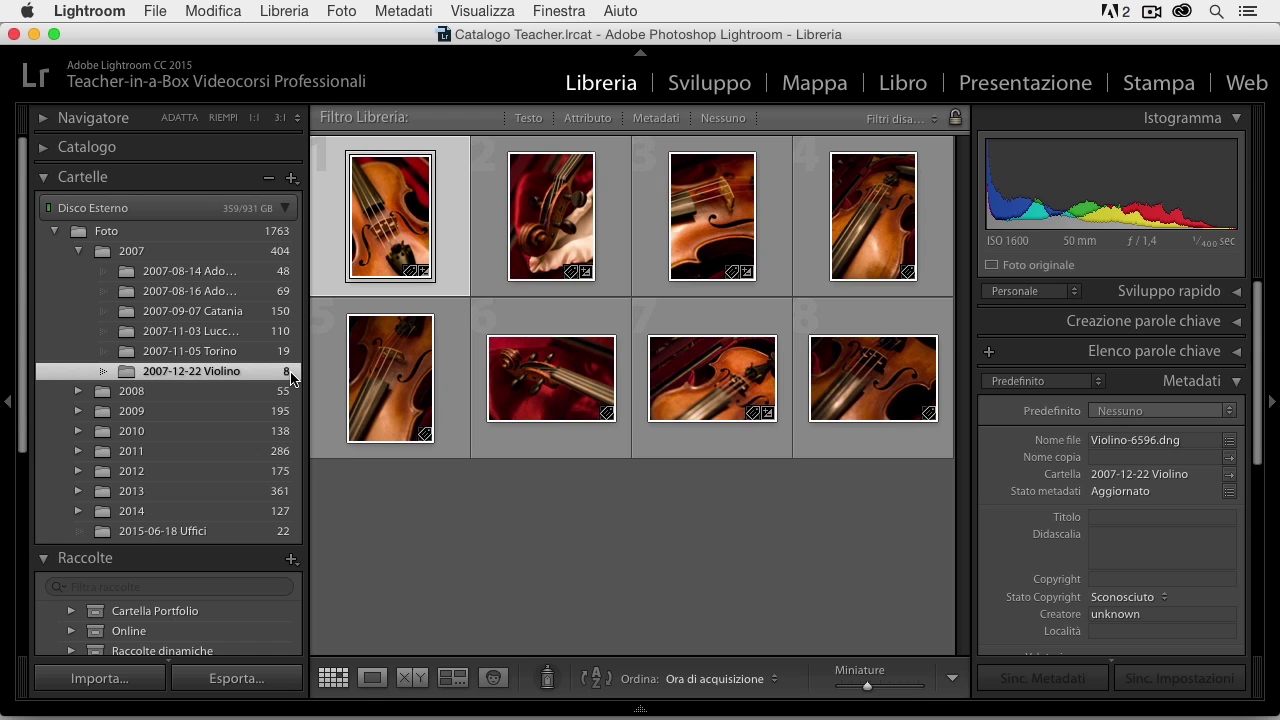
key("super+shift+d")
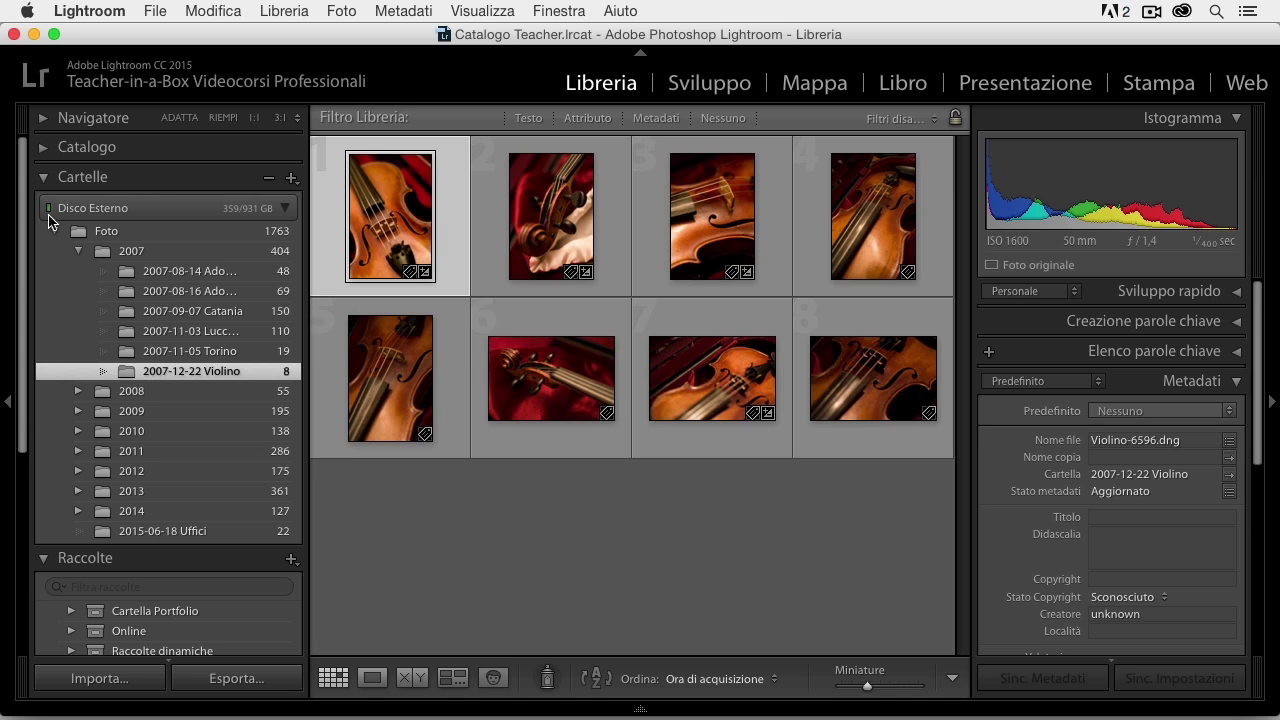
mouse_move(873, 379)
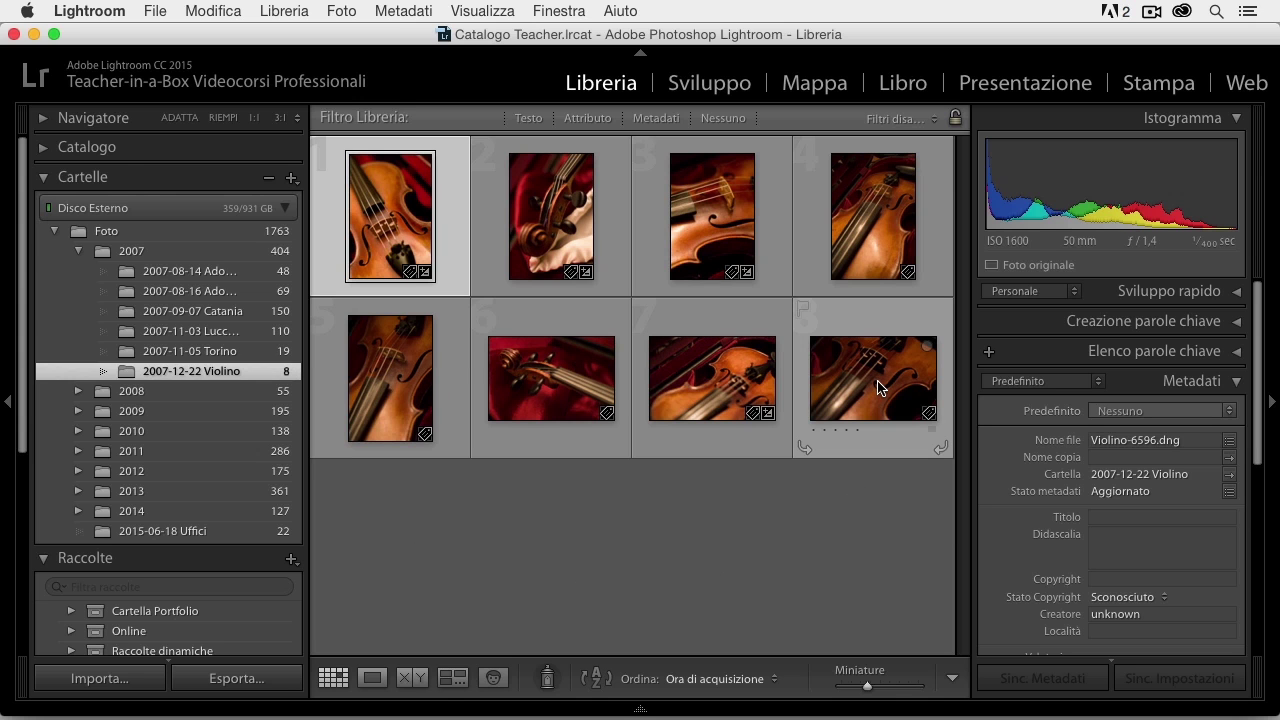
key("super+a")
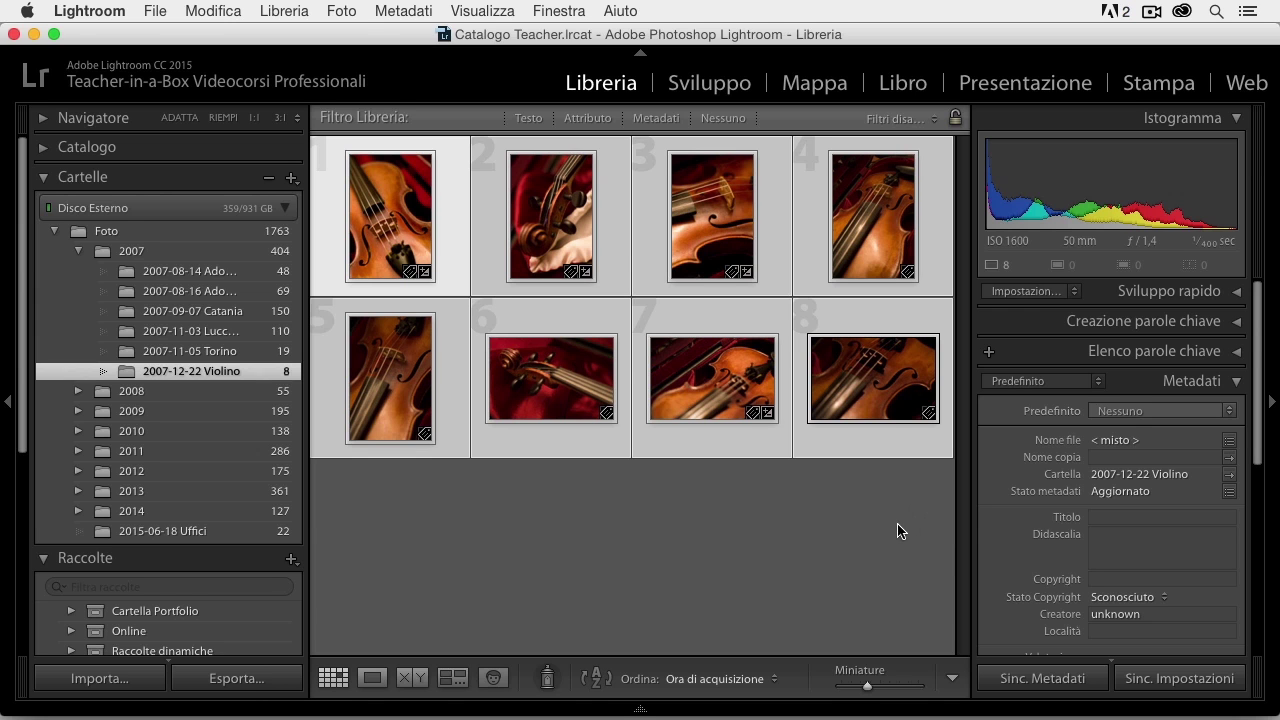
Step: Generate smart previews for the 8 selected violin photos via Libreria > Anteprime, then deselect all
left_click(284, 11)
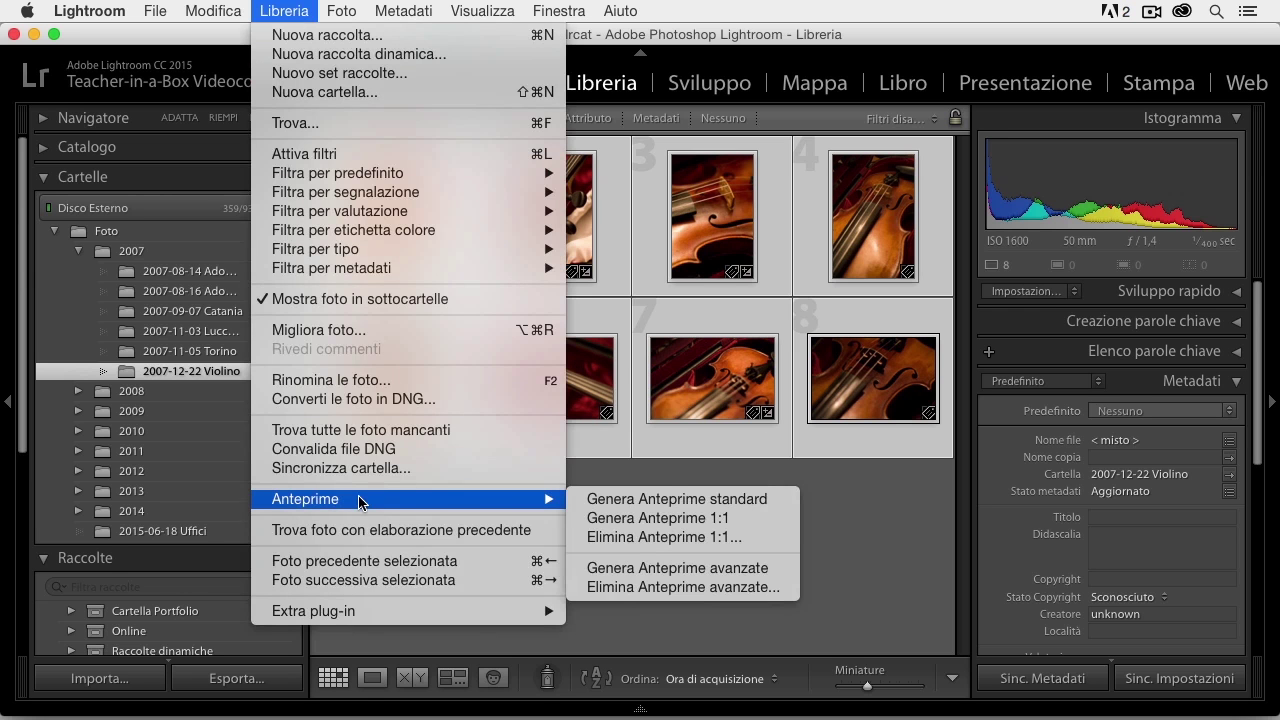
mouse_move(400, 498)
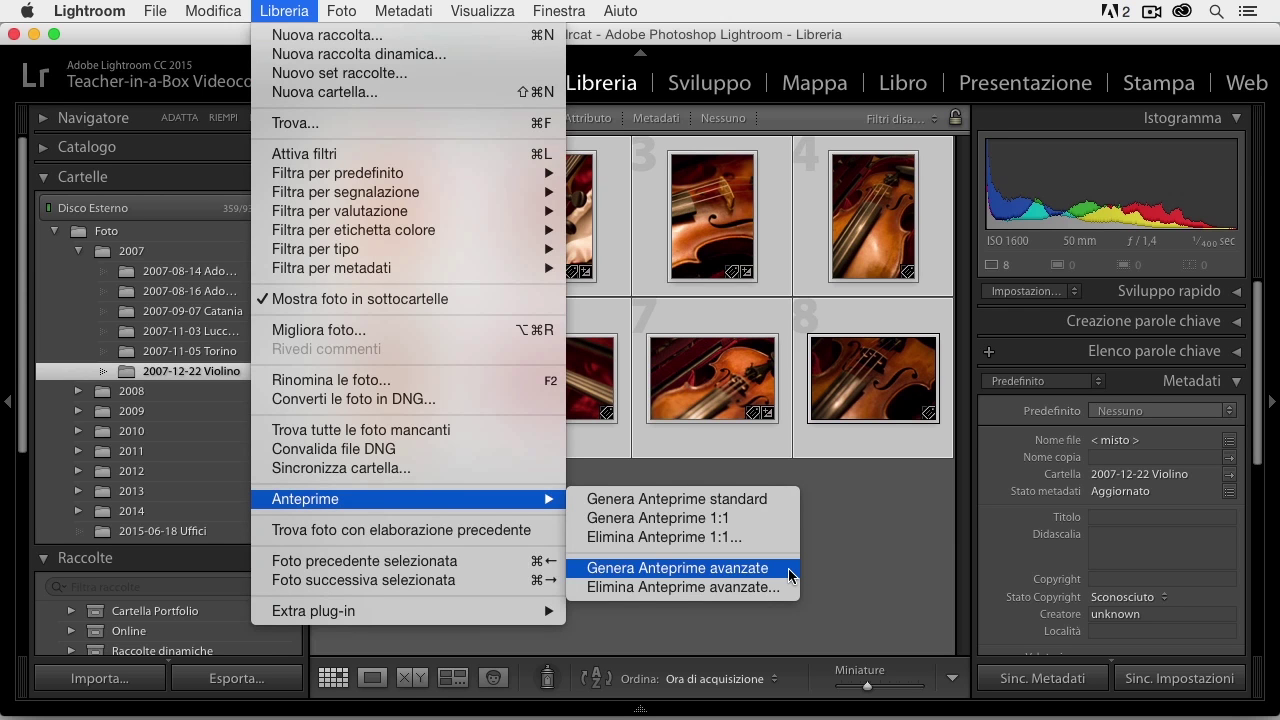
left_click(788, 568)
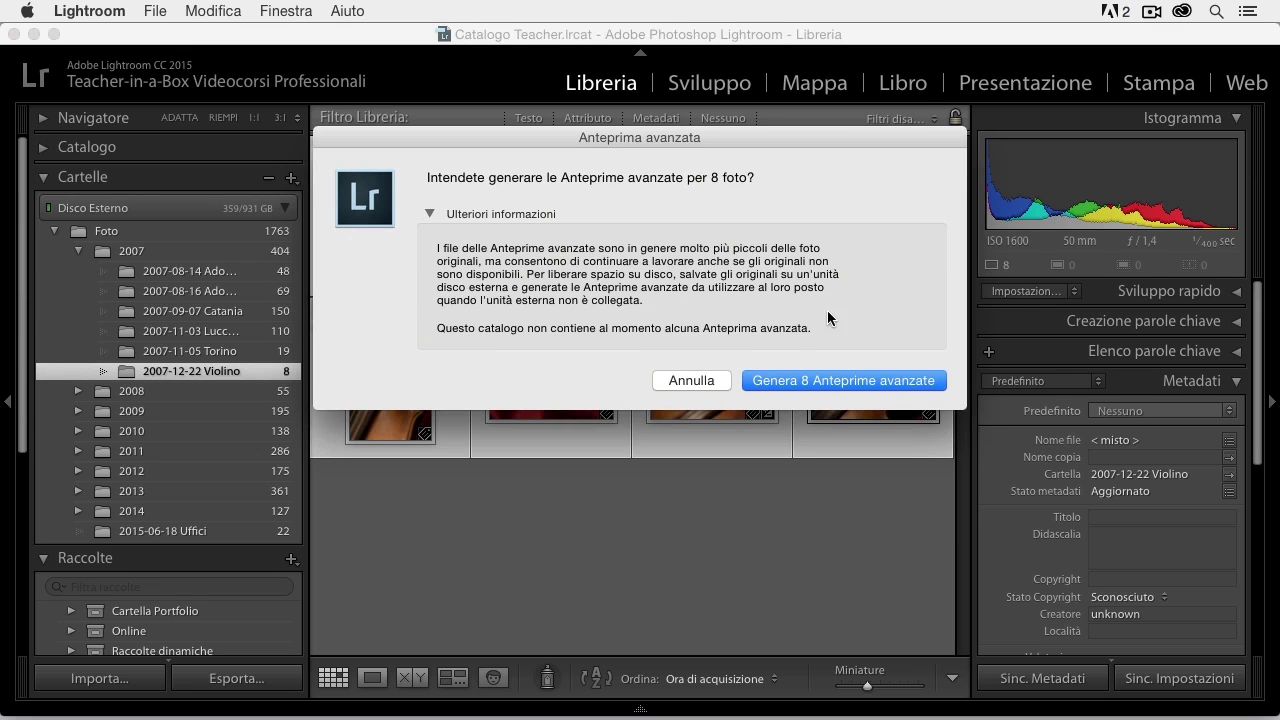
left_click(810, 381)
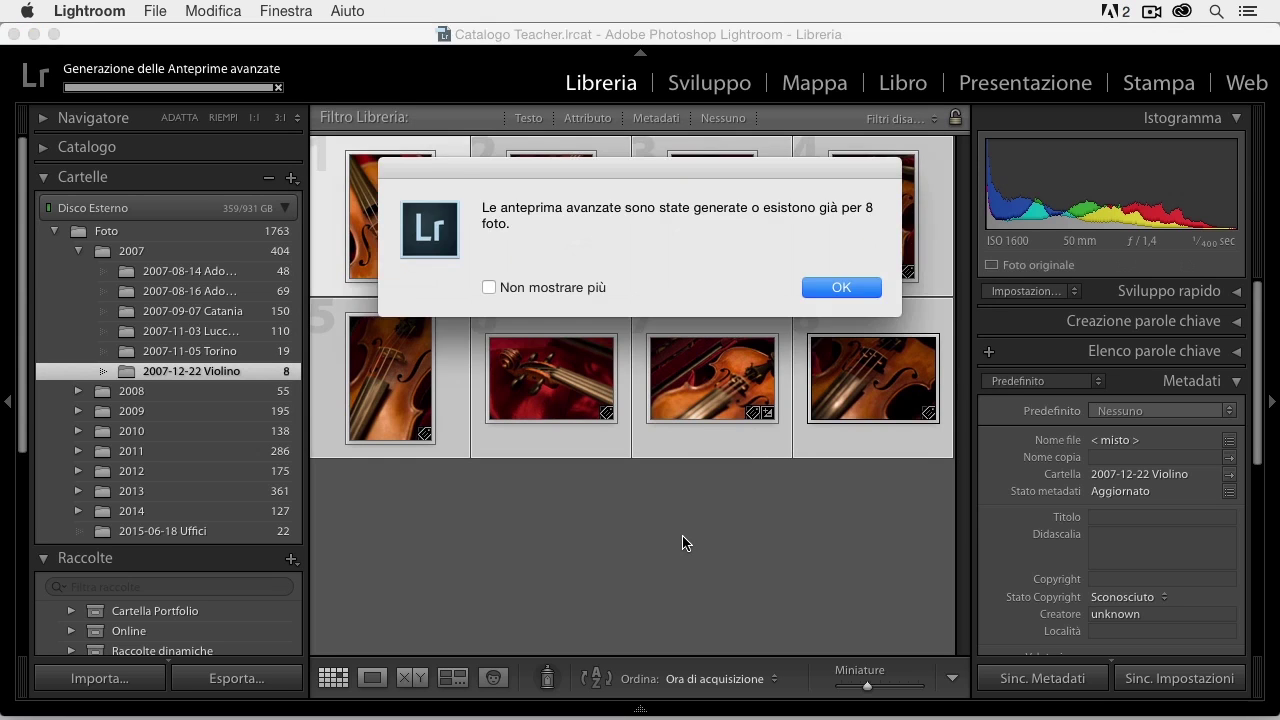
left_click(841, 288)
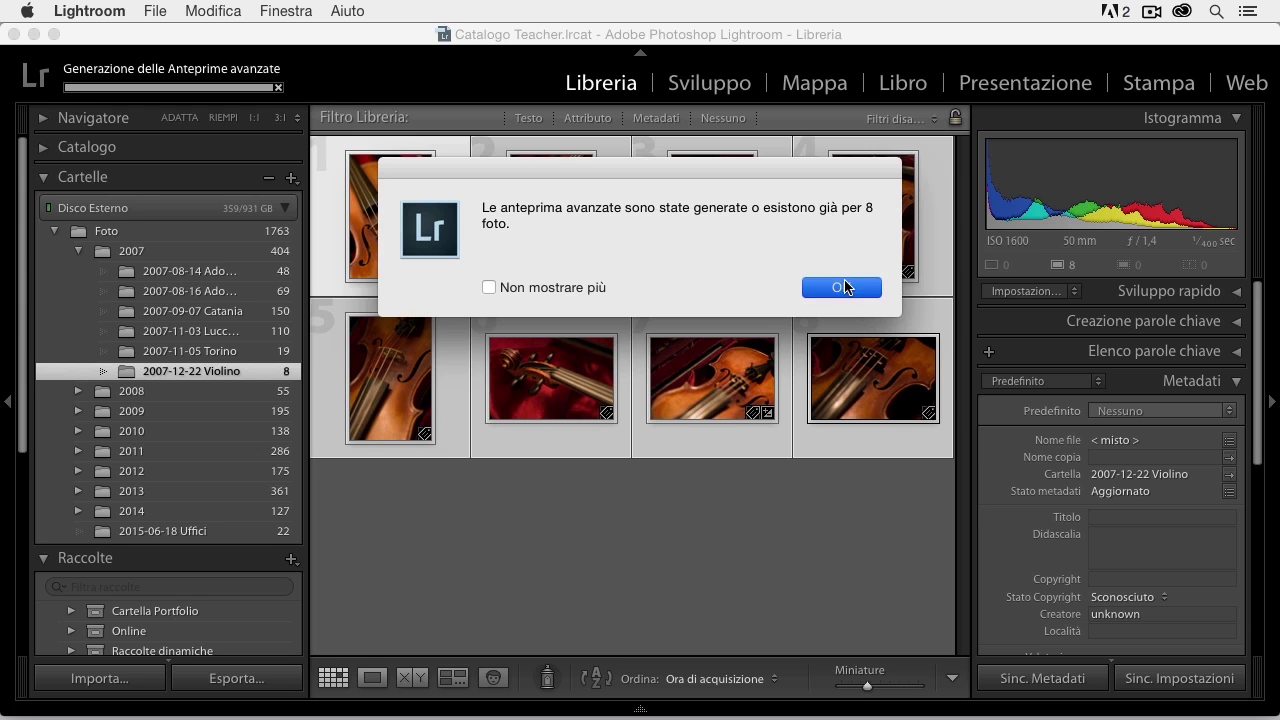
left_click(670, 552)
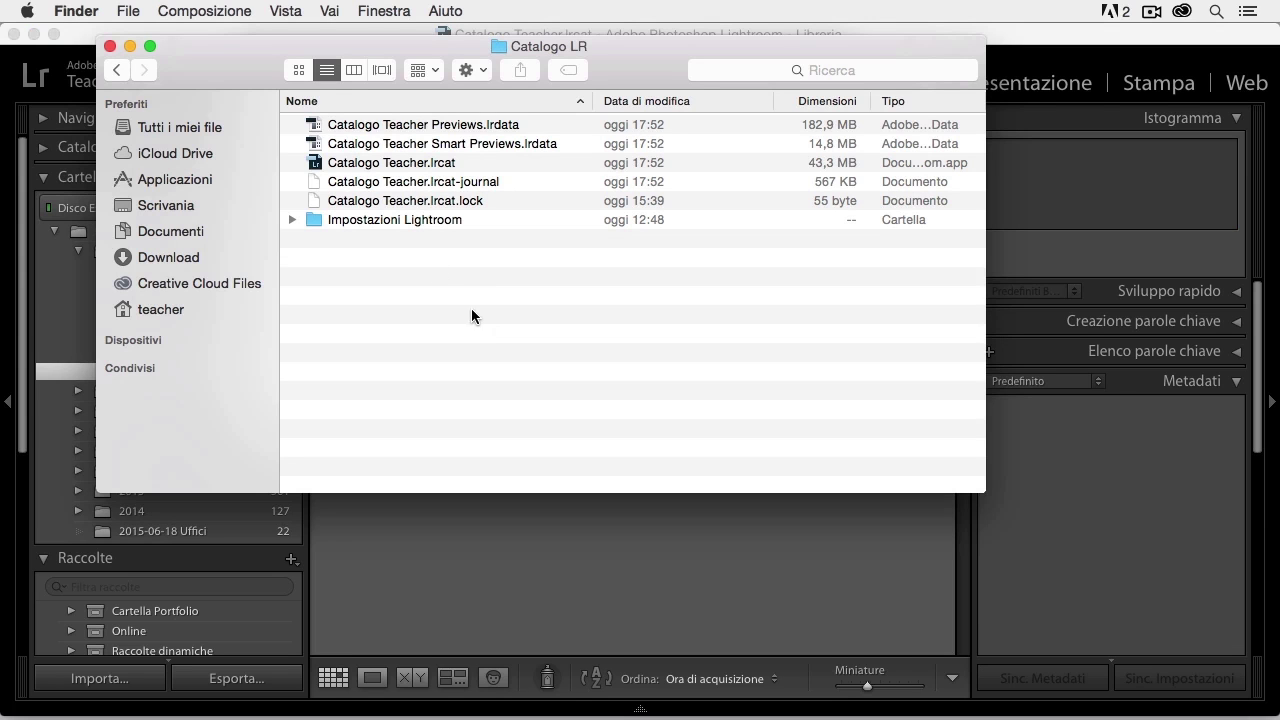
Step: Inspect Catalogo Teacher.lrcat, Previews.lrdata and Smart Previews.lrdata in the Catalogo LR folder
left_click(378, 166)
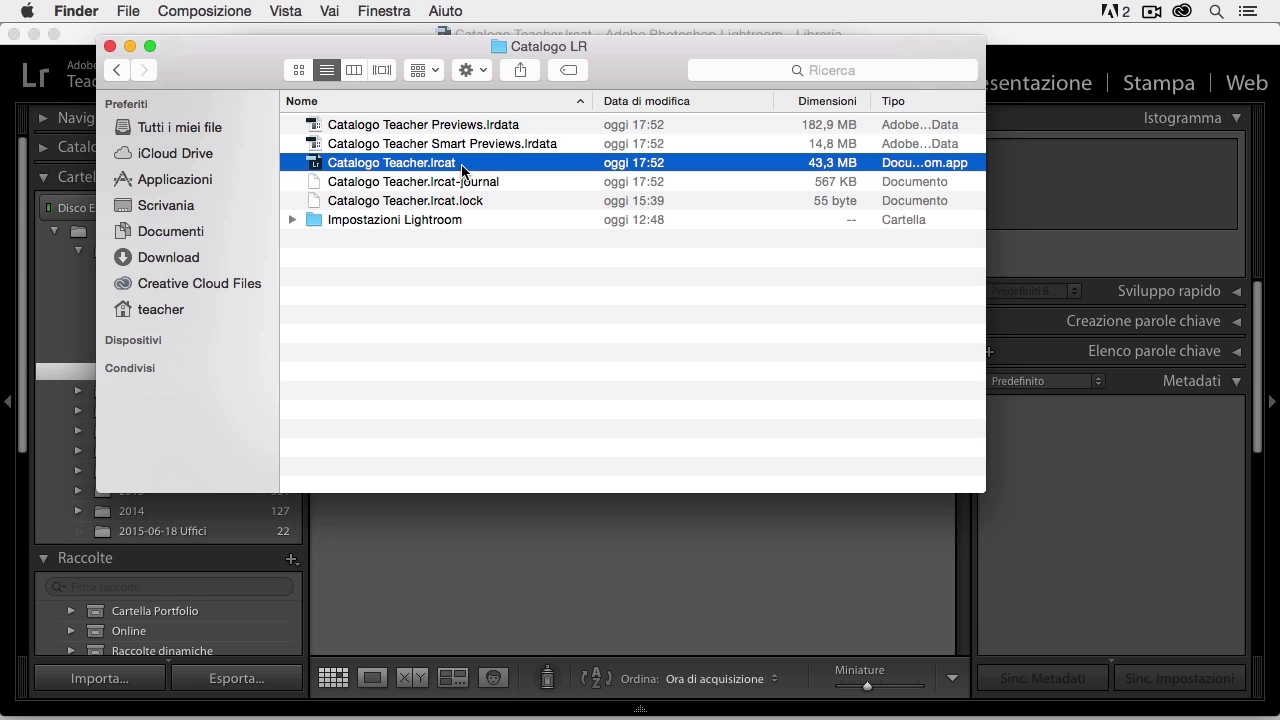
left_click(414, 128)
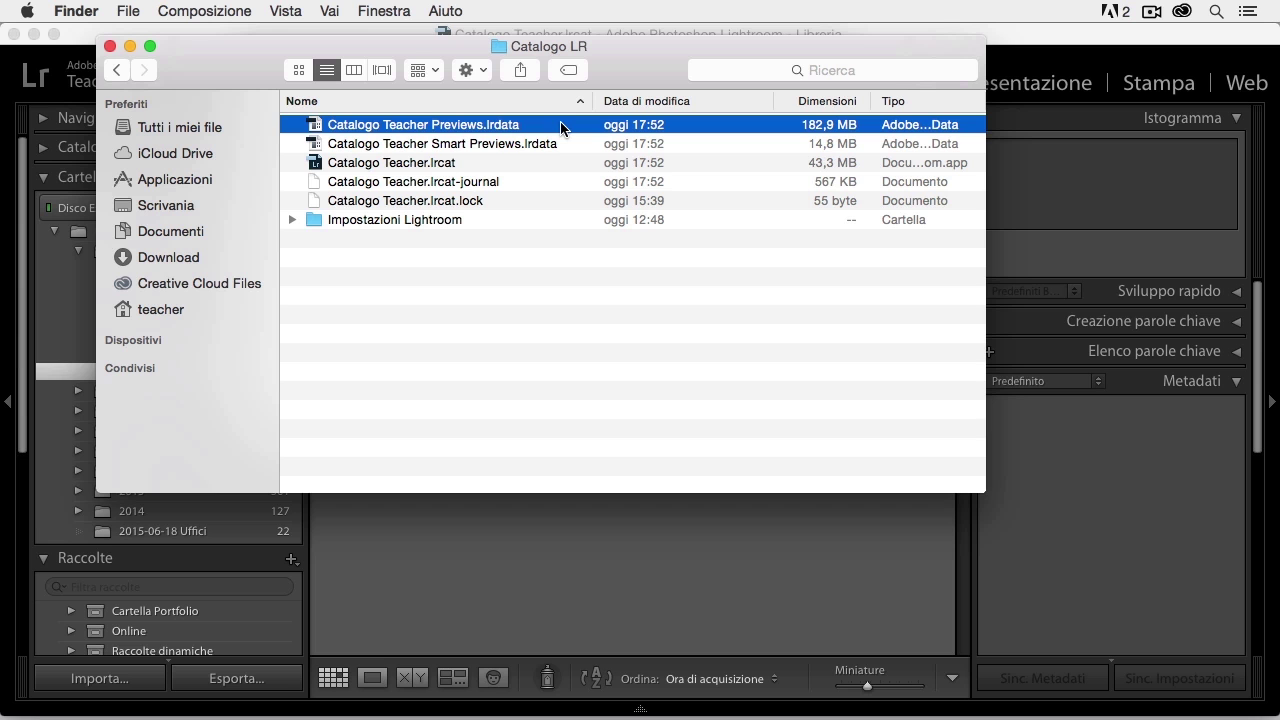
left_click(511, 143)
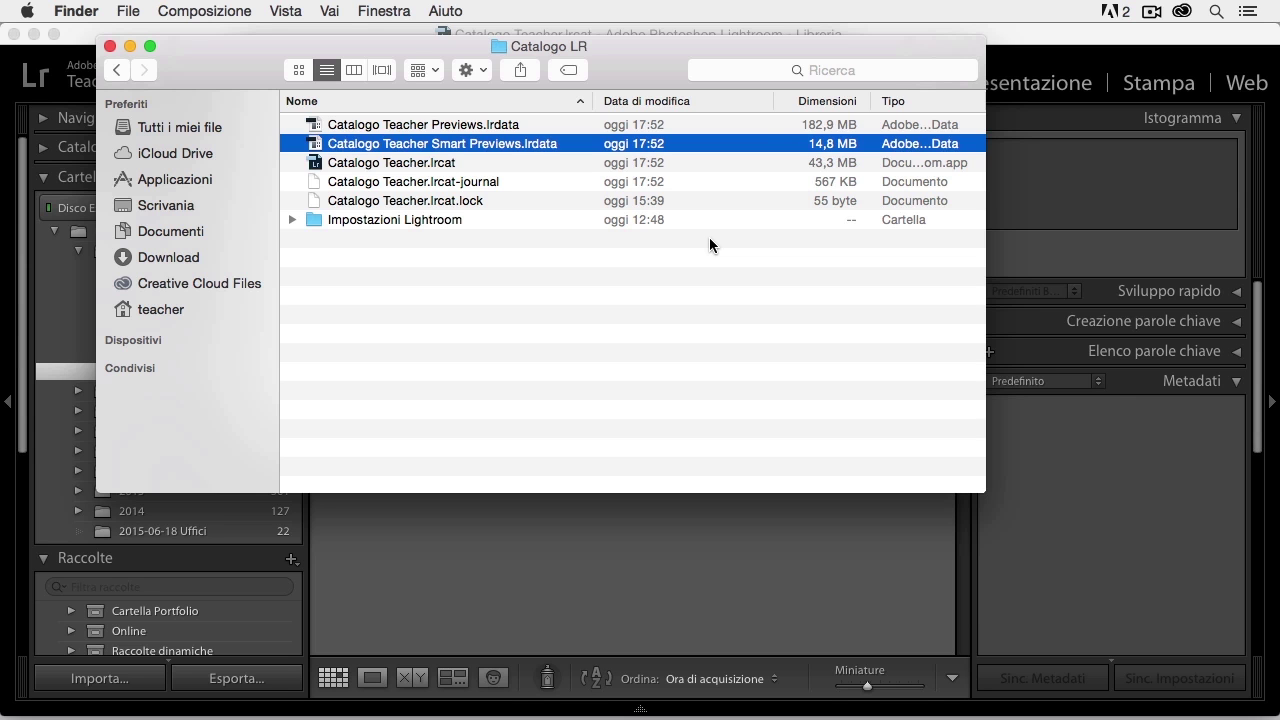
left_click(467, 166)
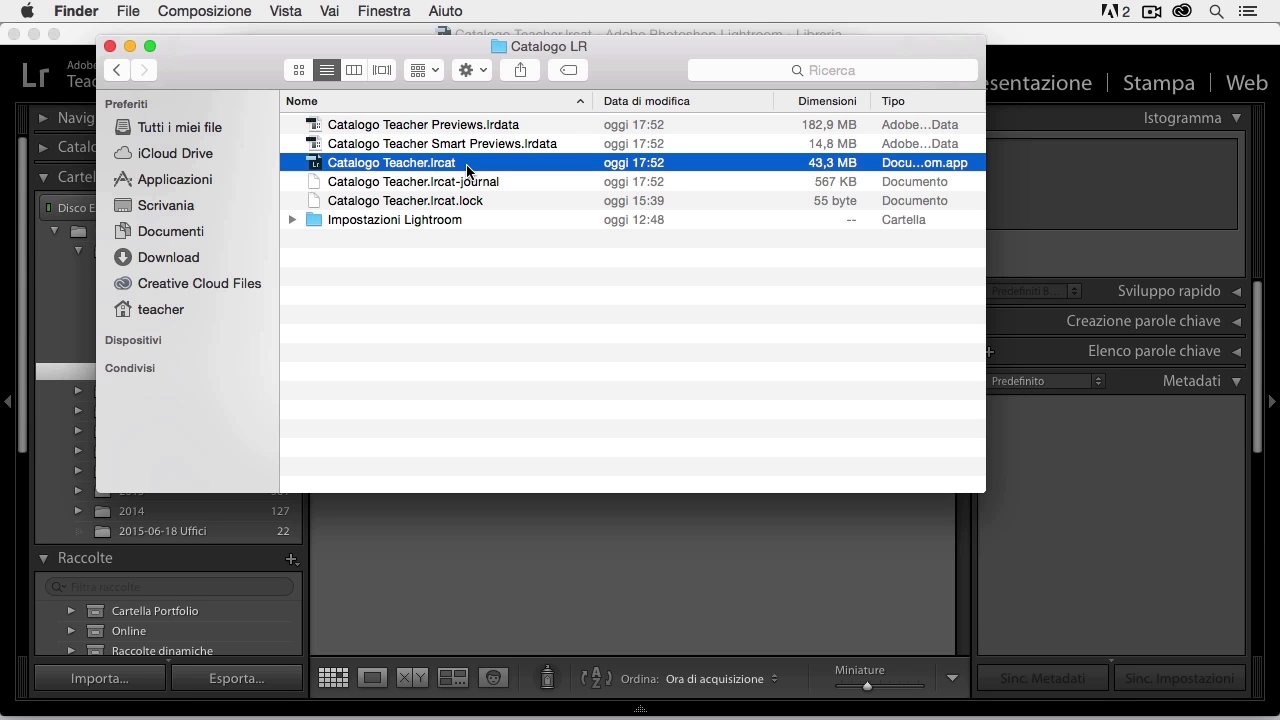
Step: Eject Disco Esterno, then reselect all eight violin photos back in Lightroom
mouse_move(180, 340)
scroll(235, 420, "down", 2)
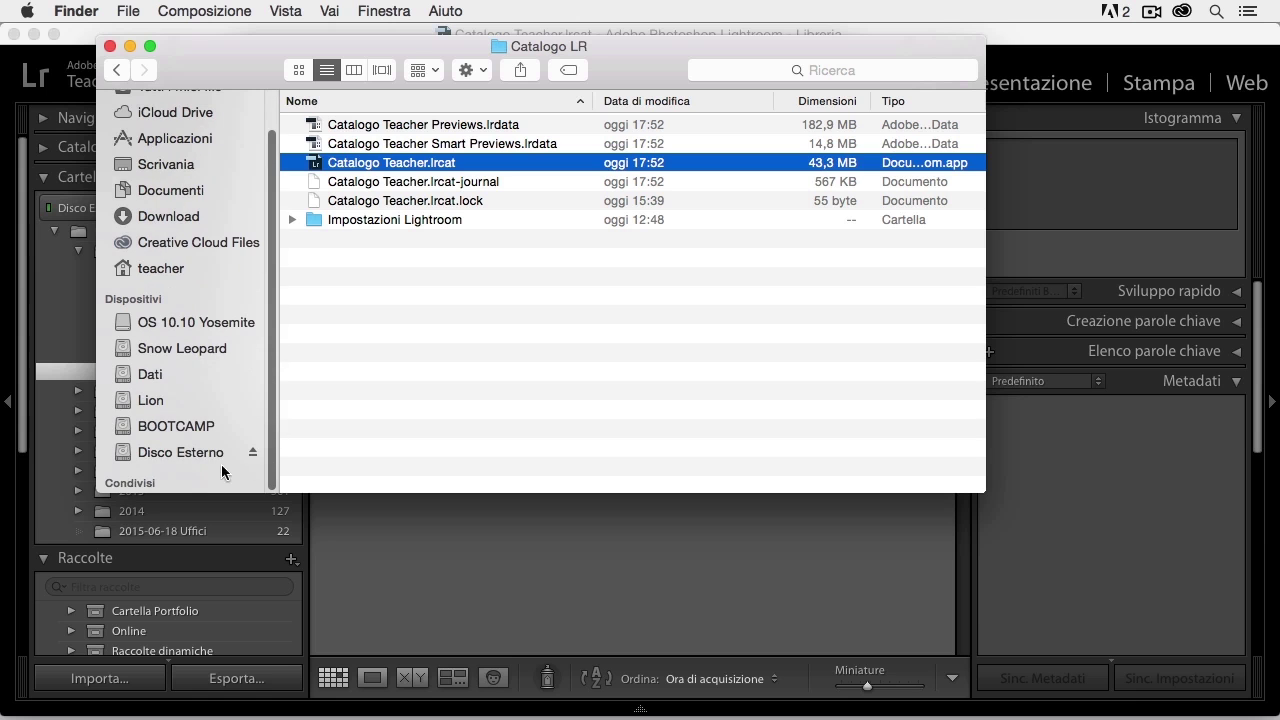
left_click(253, 455)
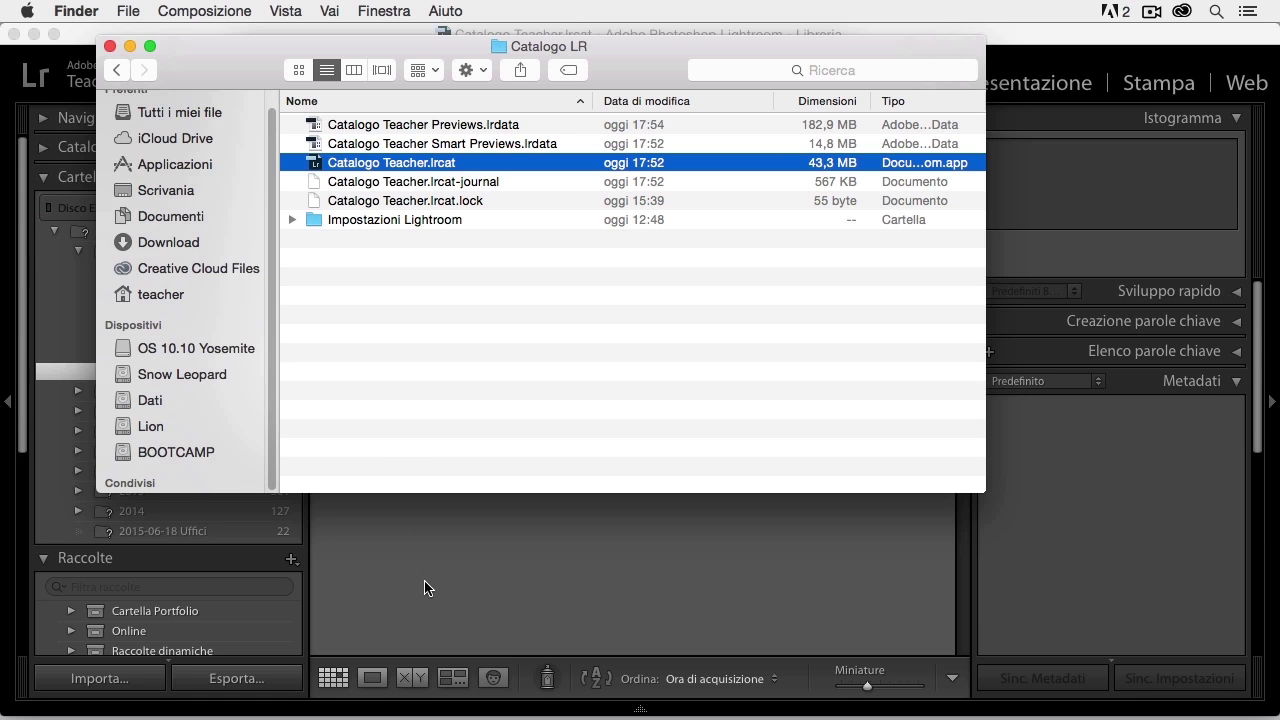
left_click(424, 590)
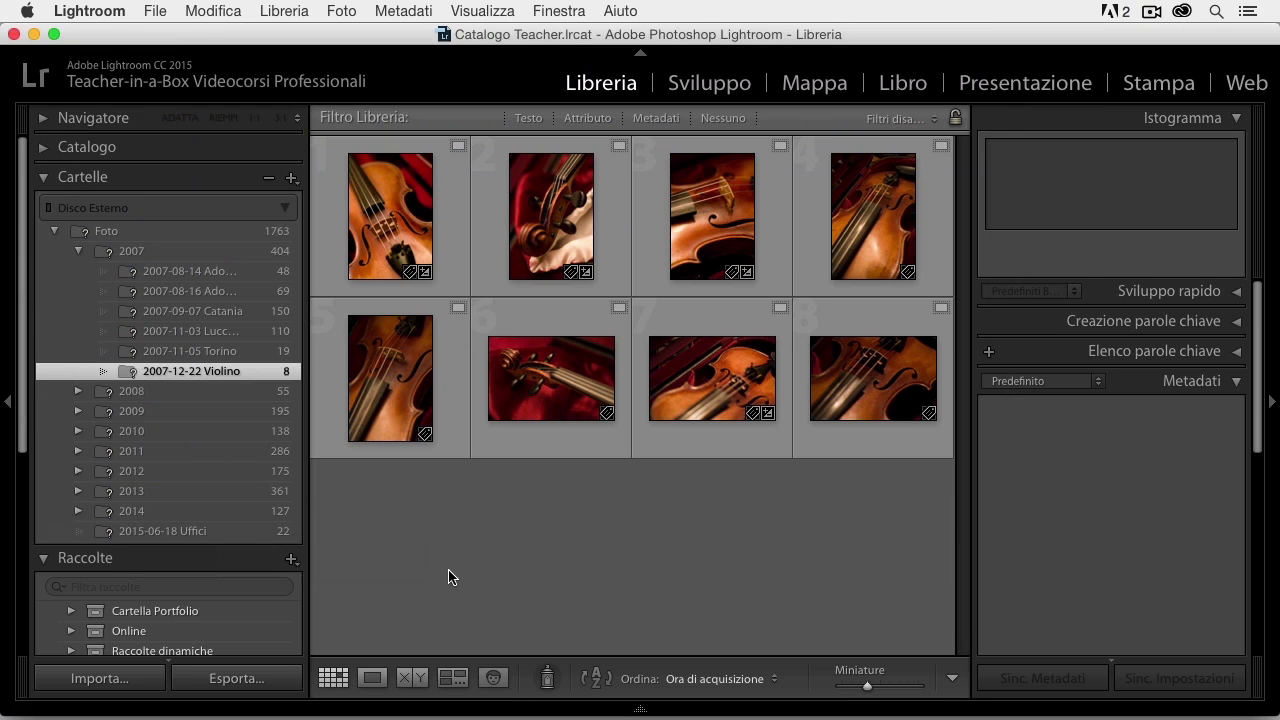
left_click(383, 215)
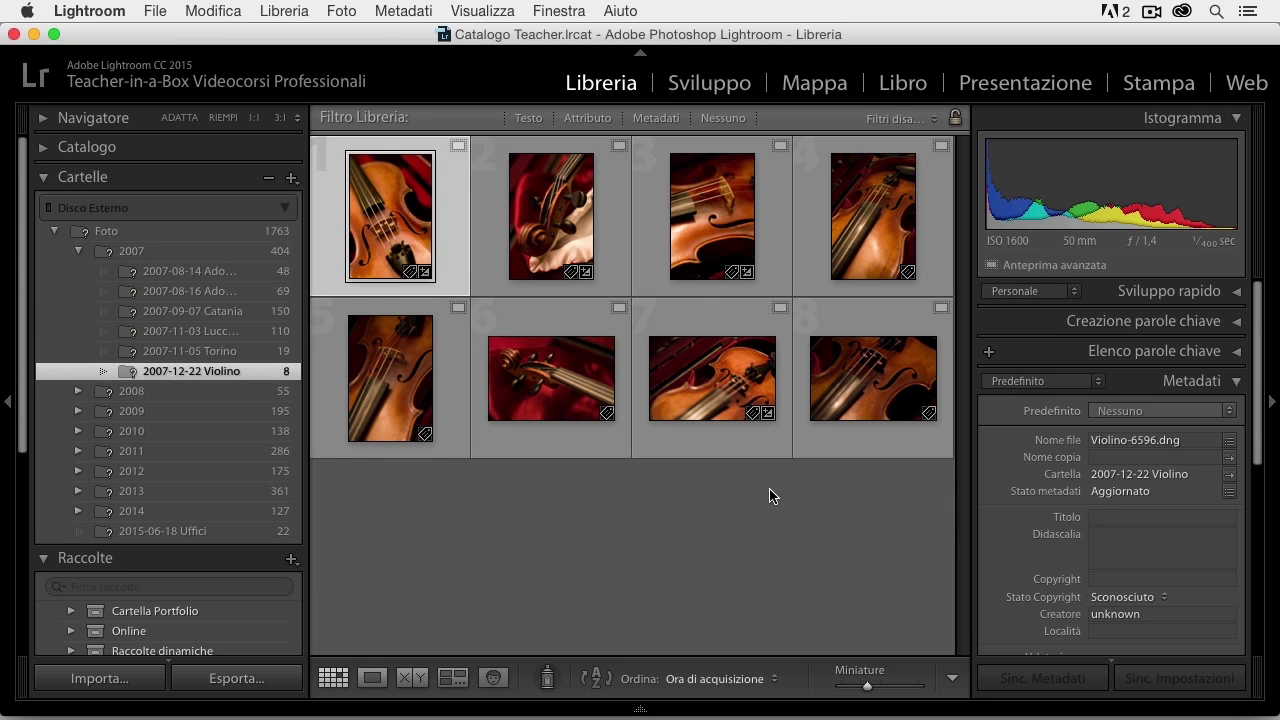
key("super+a")
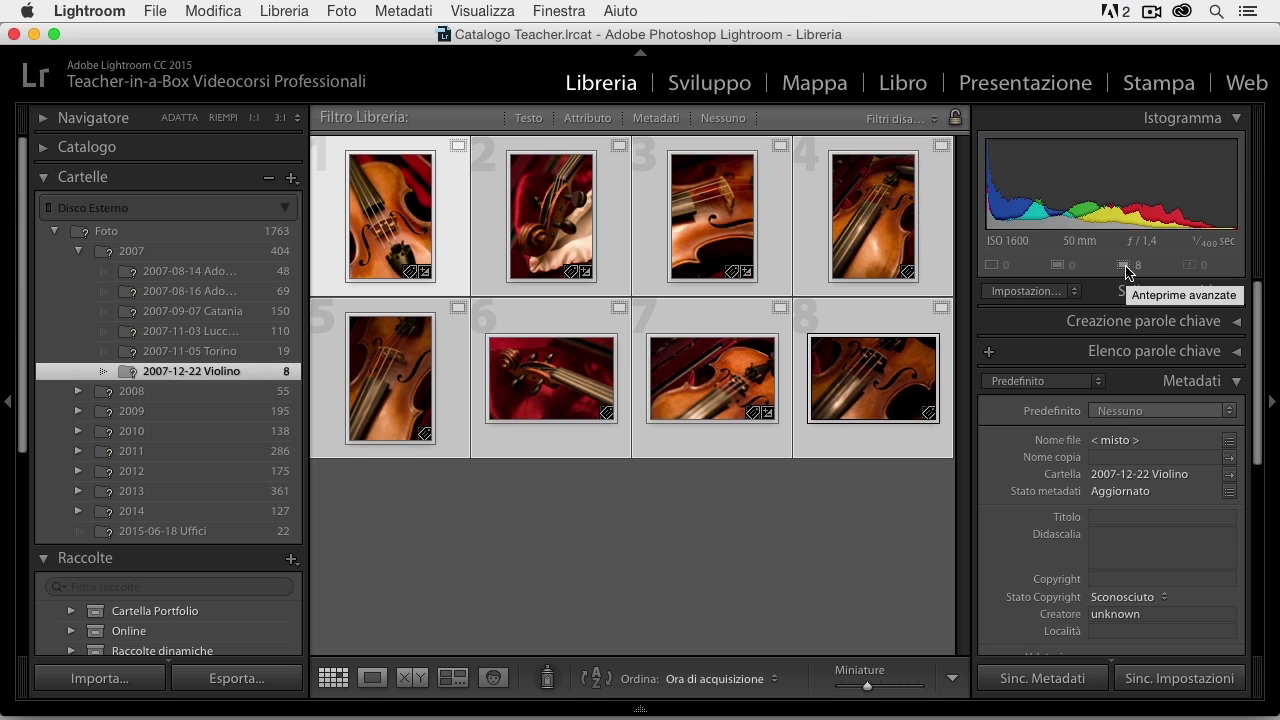
Step: Open Violino-6596.dng in Loupe, check the bridge at 1:1, and send it to Sviluppo
left_click(742, 556)
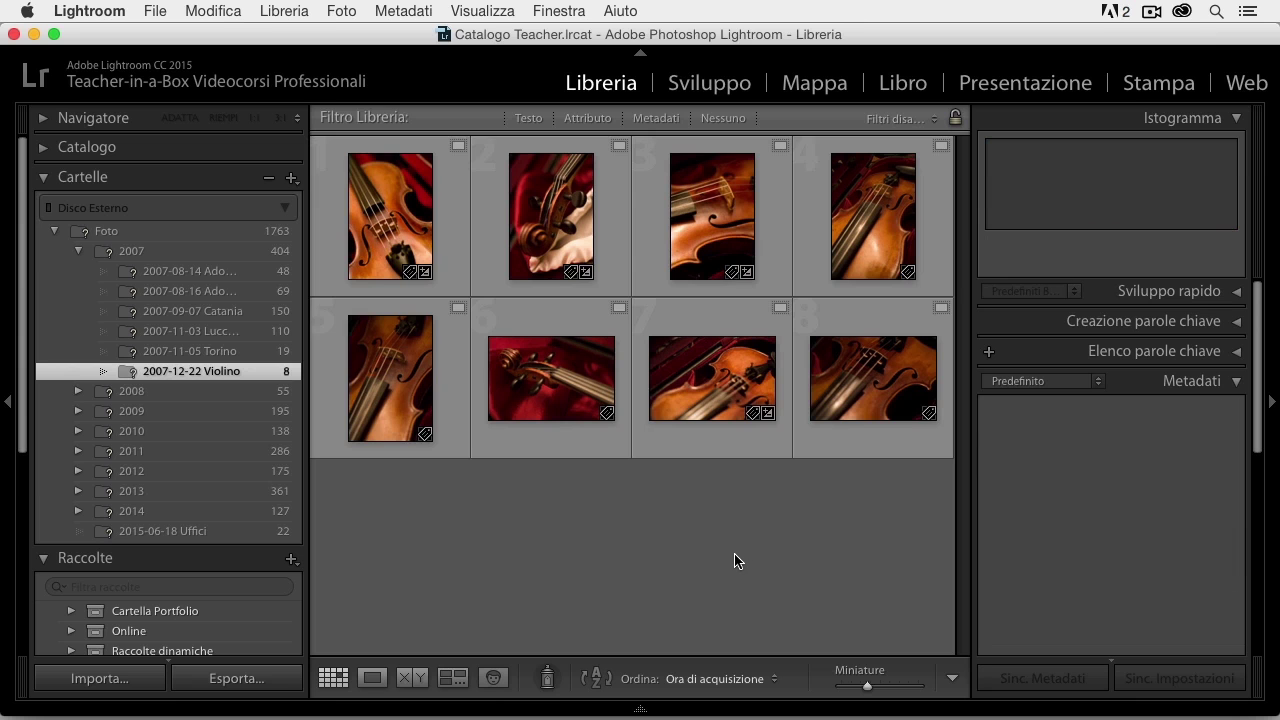
double_click(387, 217)
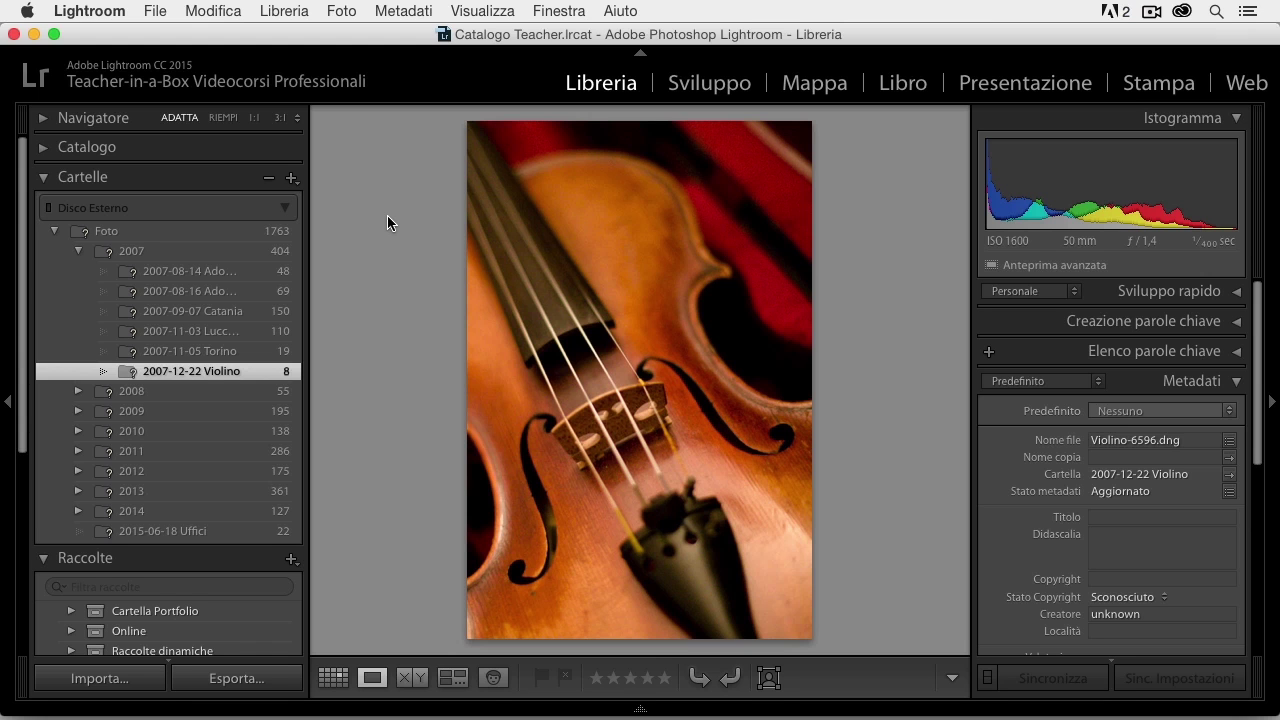
left_click(639, 411)
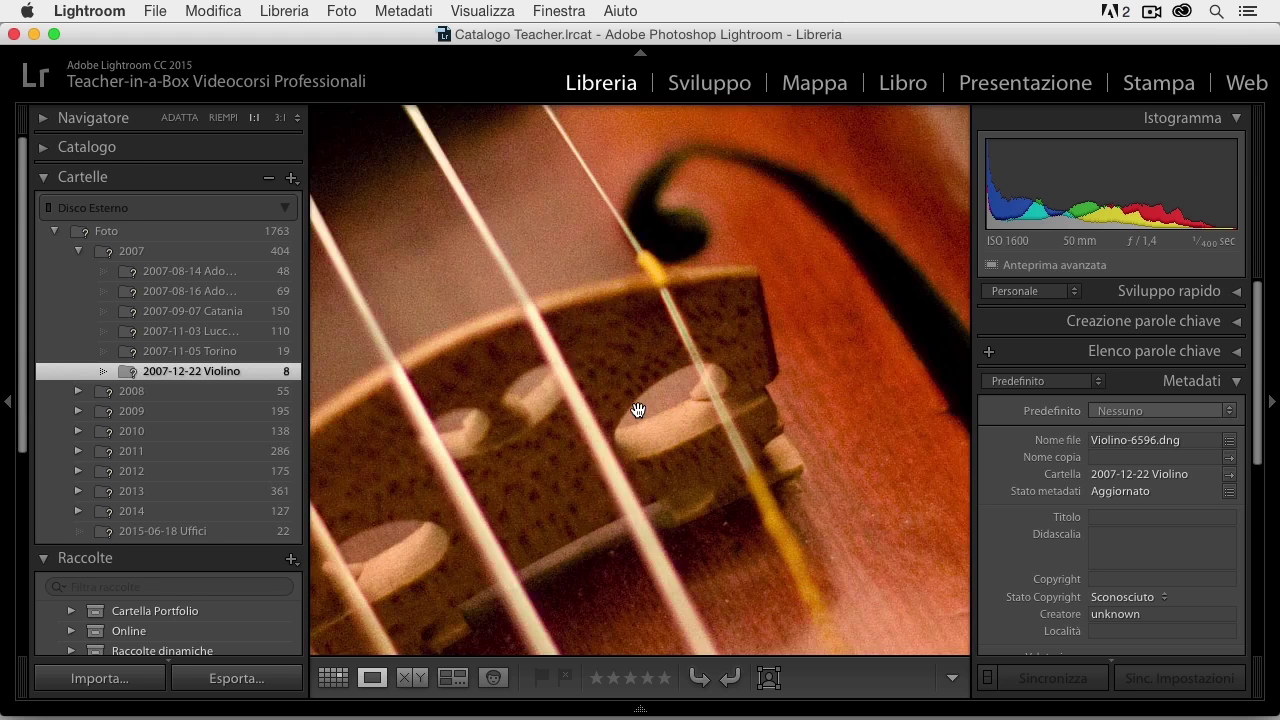
mouse_move(574, 423)
left_mouse_down()
mouse_move(691, 278)
mouse_move(674, 337)
mouse_move(700, 331)
left_mouse_up()
left_click(702, 334)
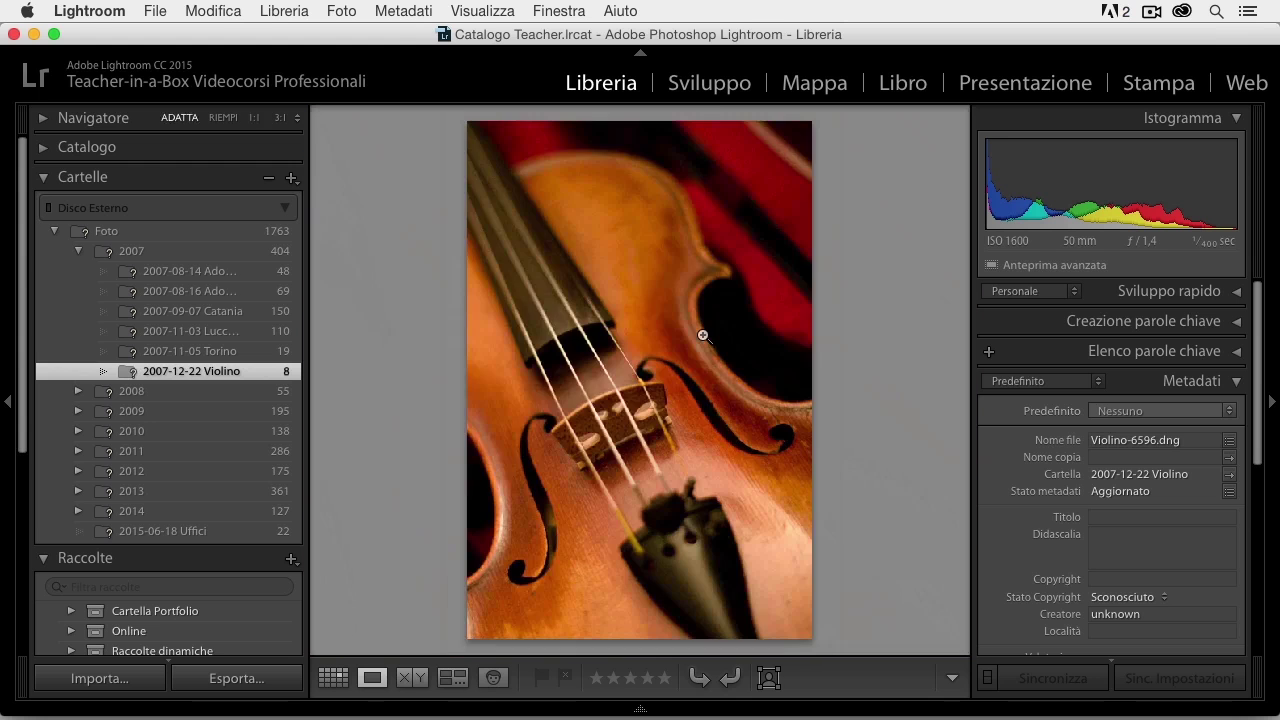
left_click(712, 84)
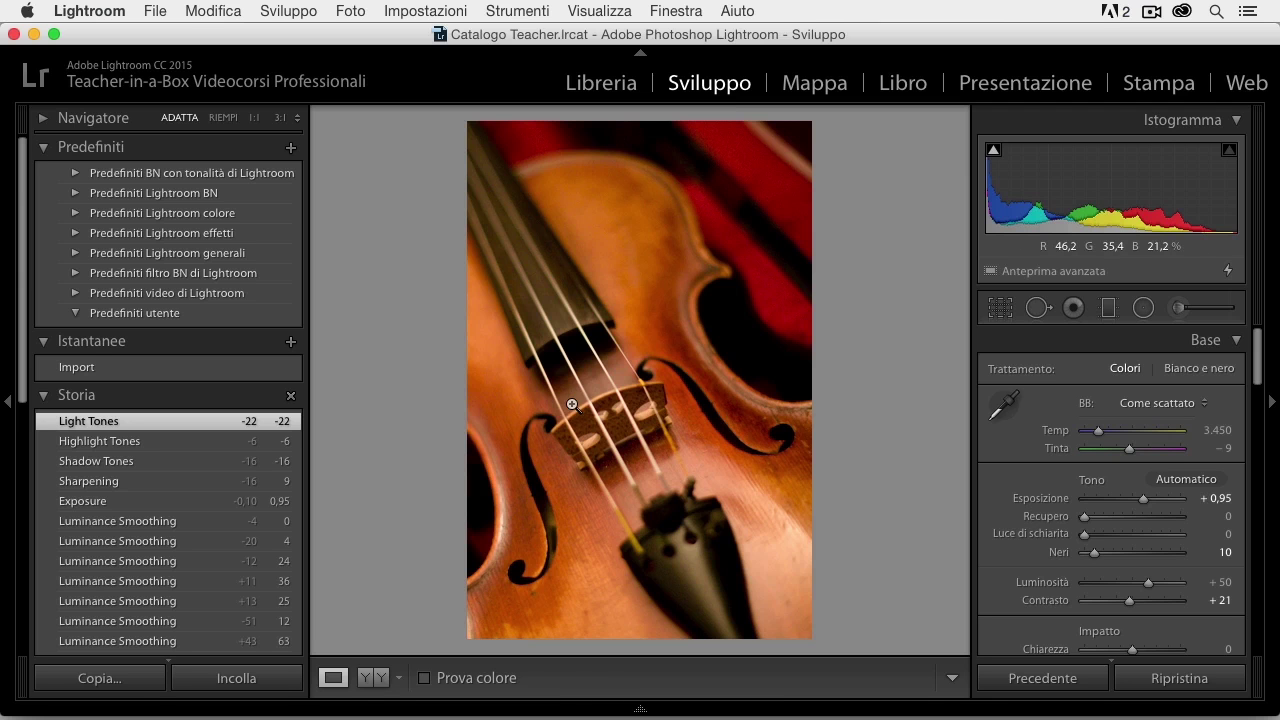
Step: Zoom to full size and pan across the violin strings, then return to fit view
left_click(609, 403)
mouse_move(609, 400)
left_mouse_down()
mouse_move(749, 214)
mouse_move(743, 157)
left_mouse_up()
left_click(823, 276)
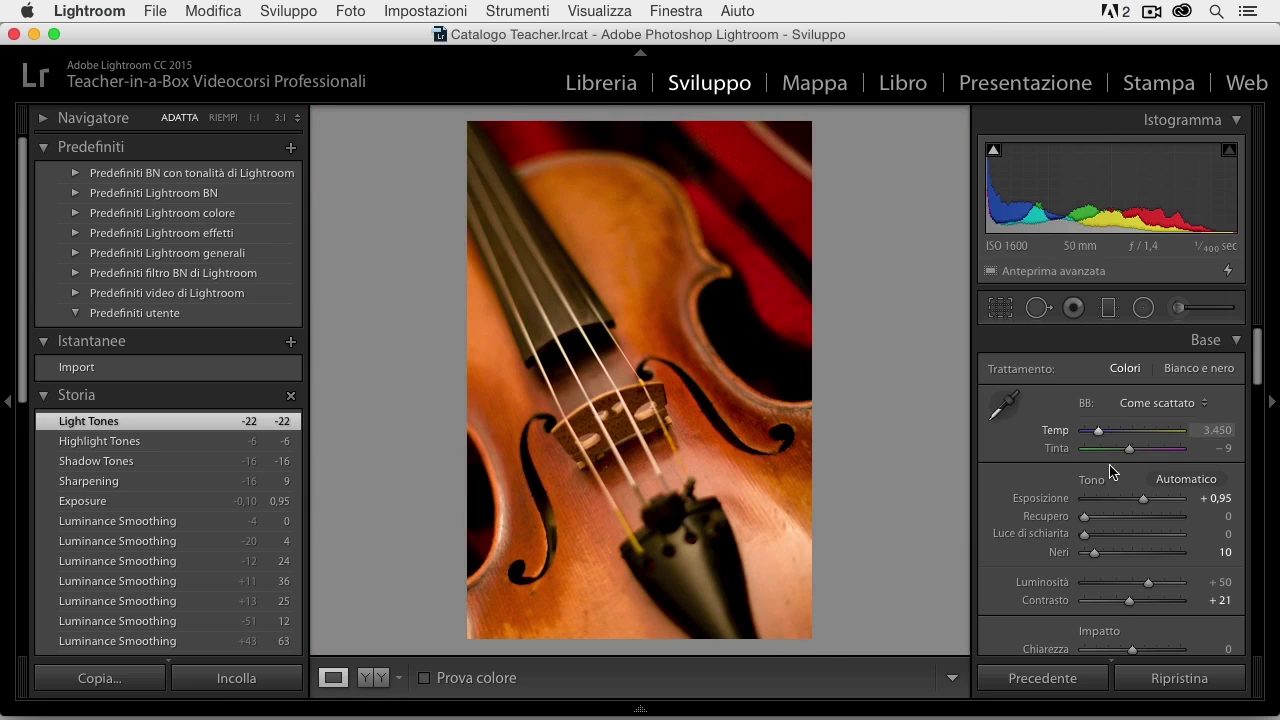
Step: Set temperature to 2.715 and exposure to +1,00, then go back to the Library grid
left_click_drag(1096, 430, 1089, 436)
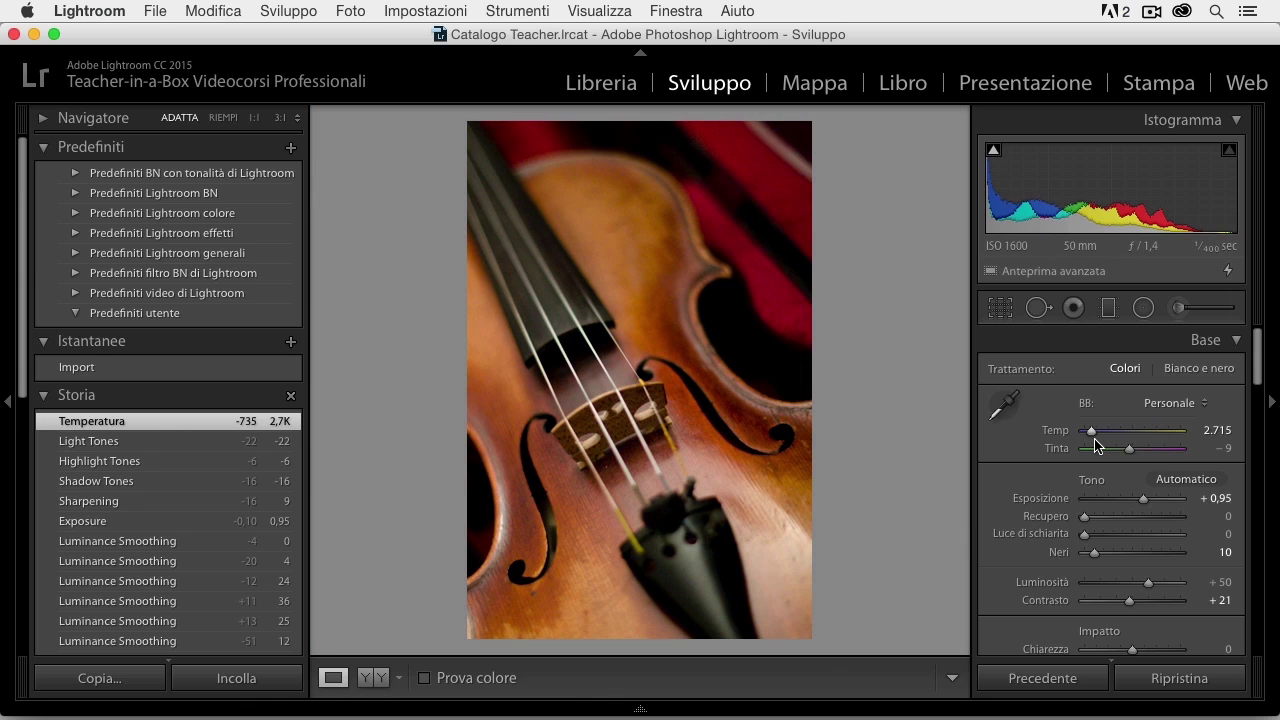
left_click_drag(1143, 498, 1158, 510)
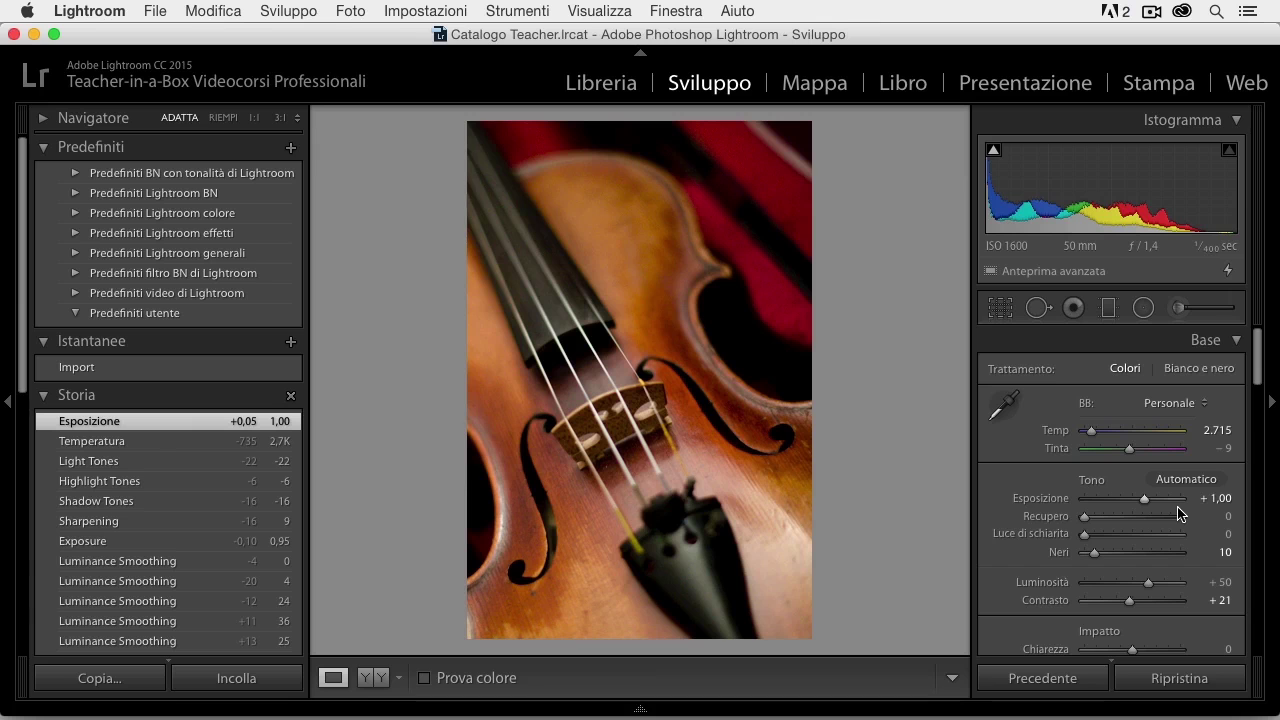
key("g")
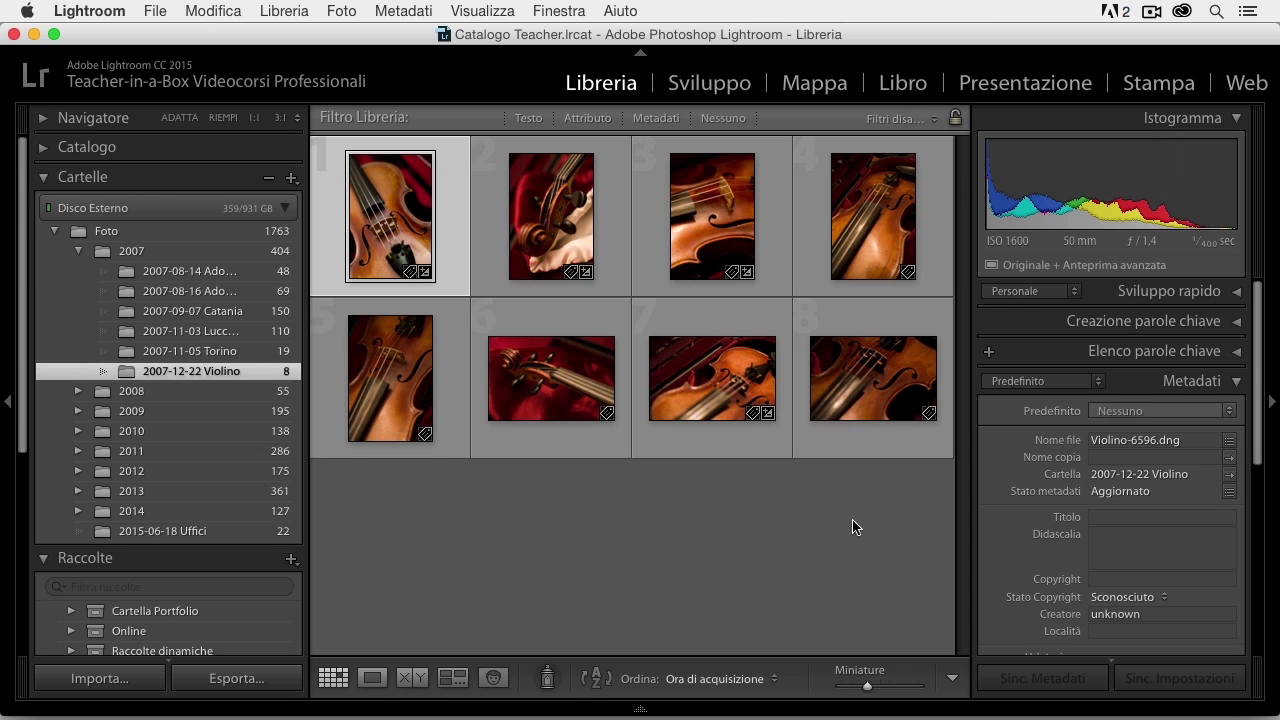
Step: Select all eight photos and start, then cancel, a smart preview removal prompt
key("ctrl+a")
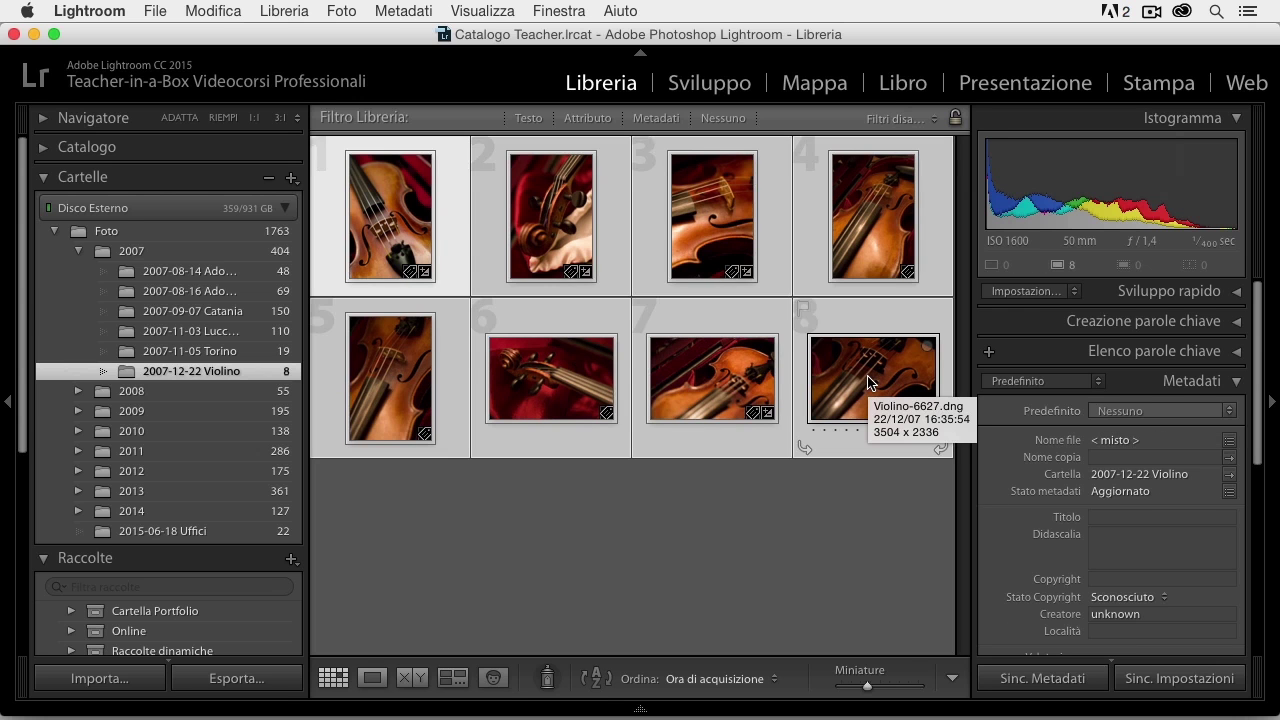
left_click(1058, 266)
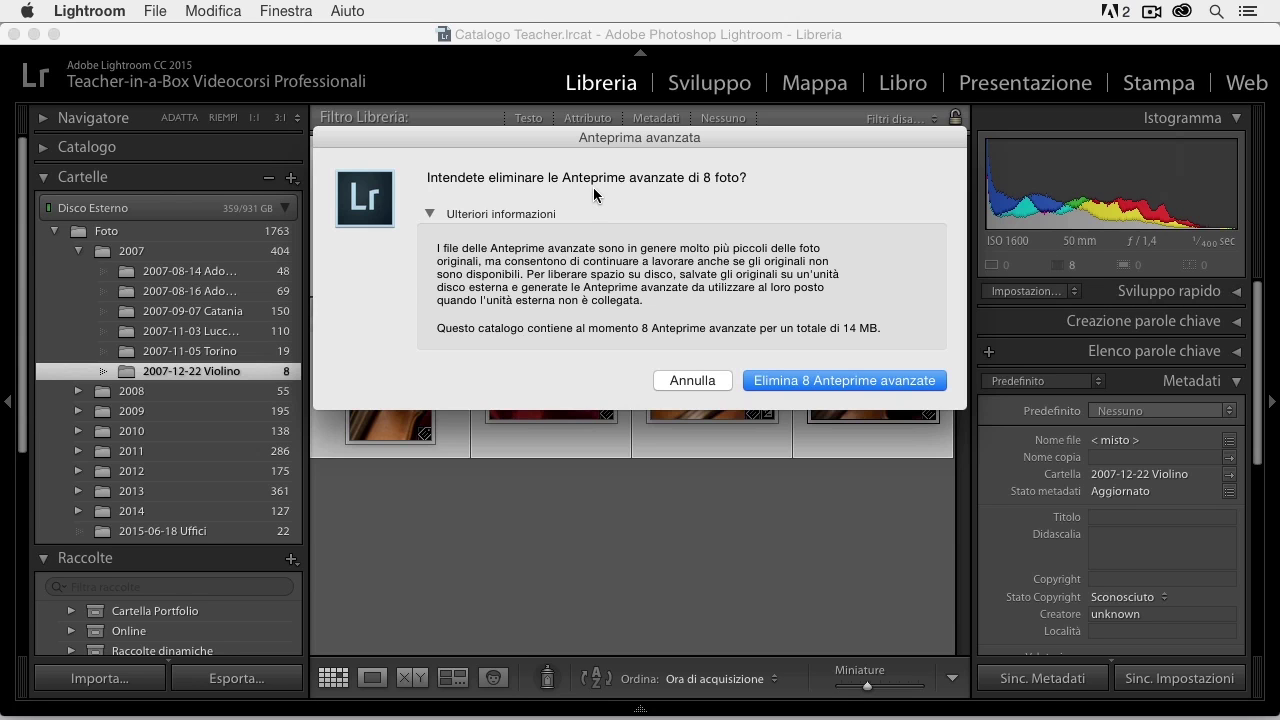
left_click(679, 385)
Step: Delete the smart previews for all 8 photos via Libreria > Anteprime, then deselect
left_click(256, 10)
mouse_move(408, 498)
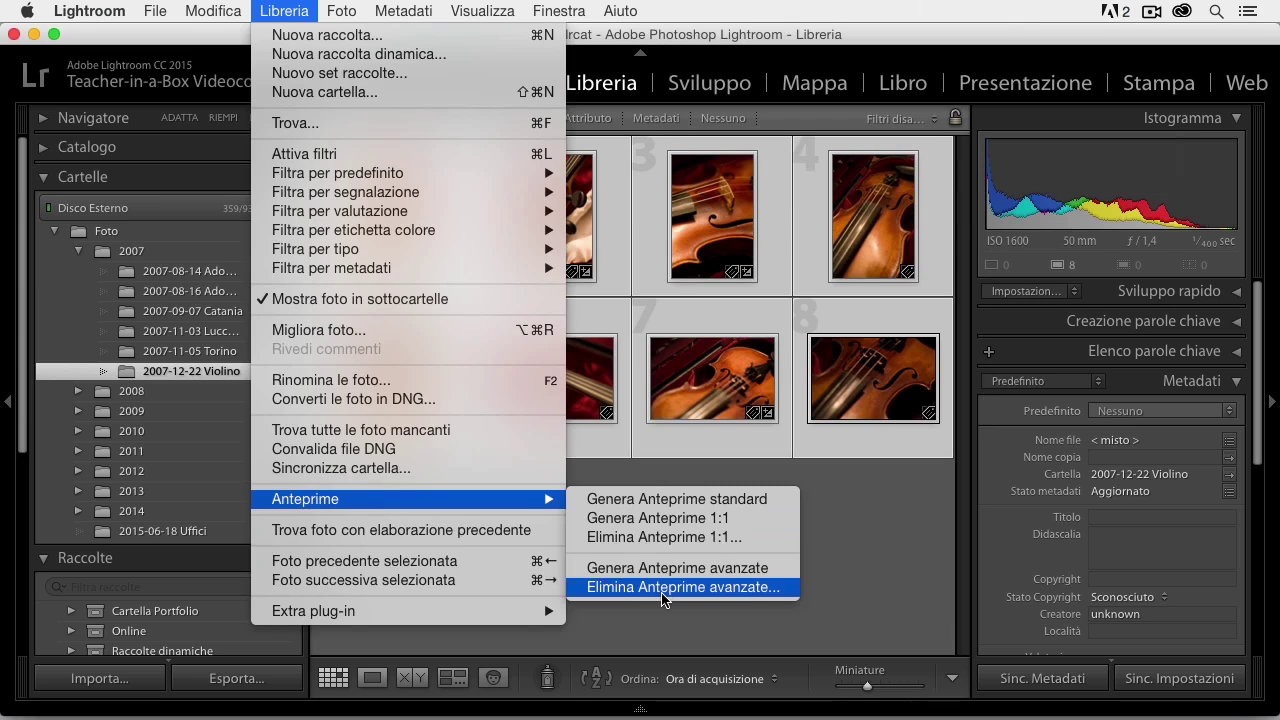
left_click(665, 590)
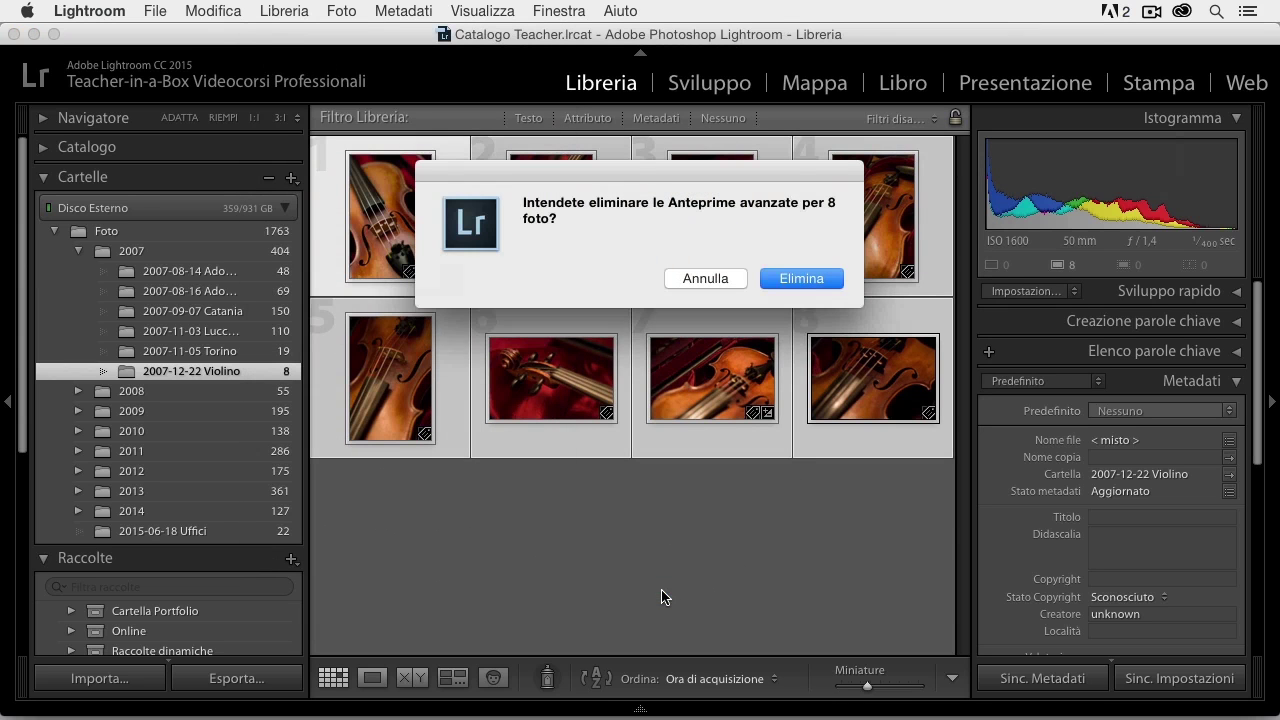
left_click(806, 284)
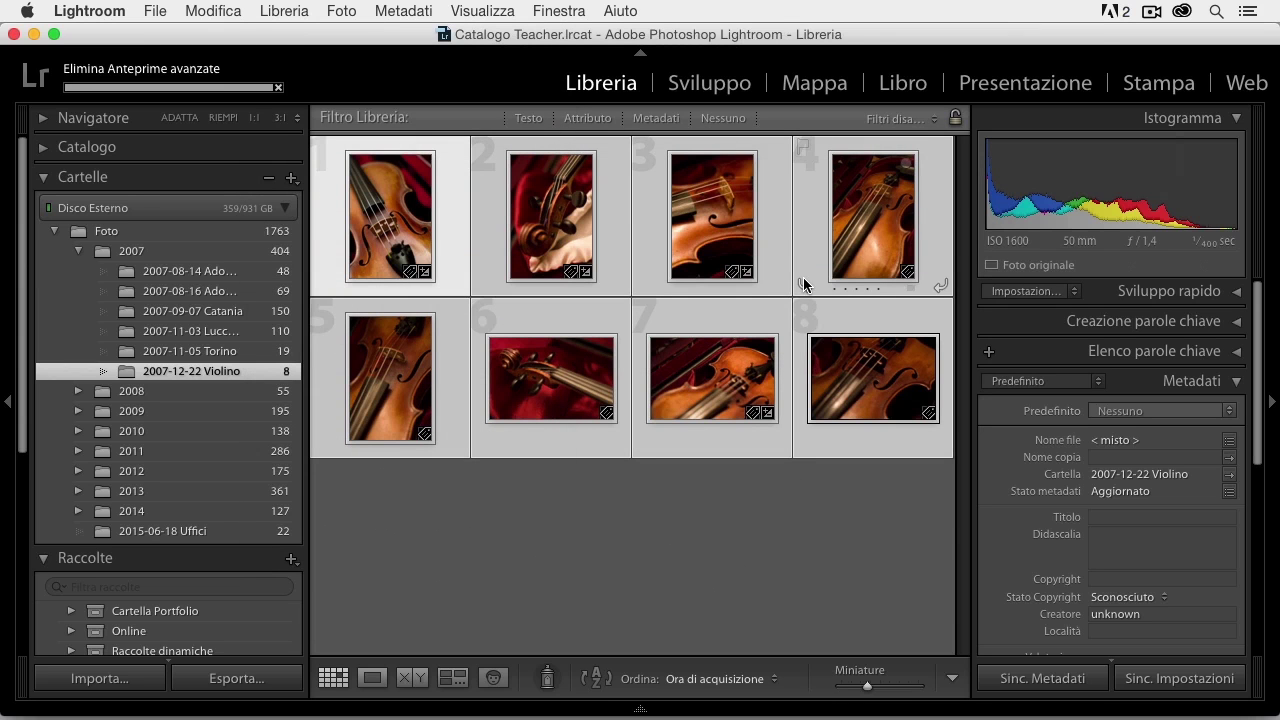
left_click(650, 510)
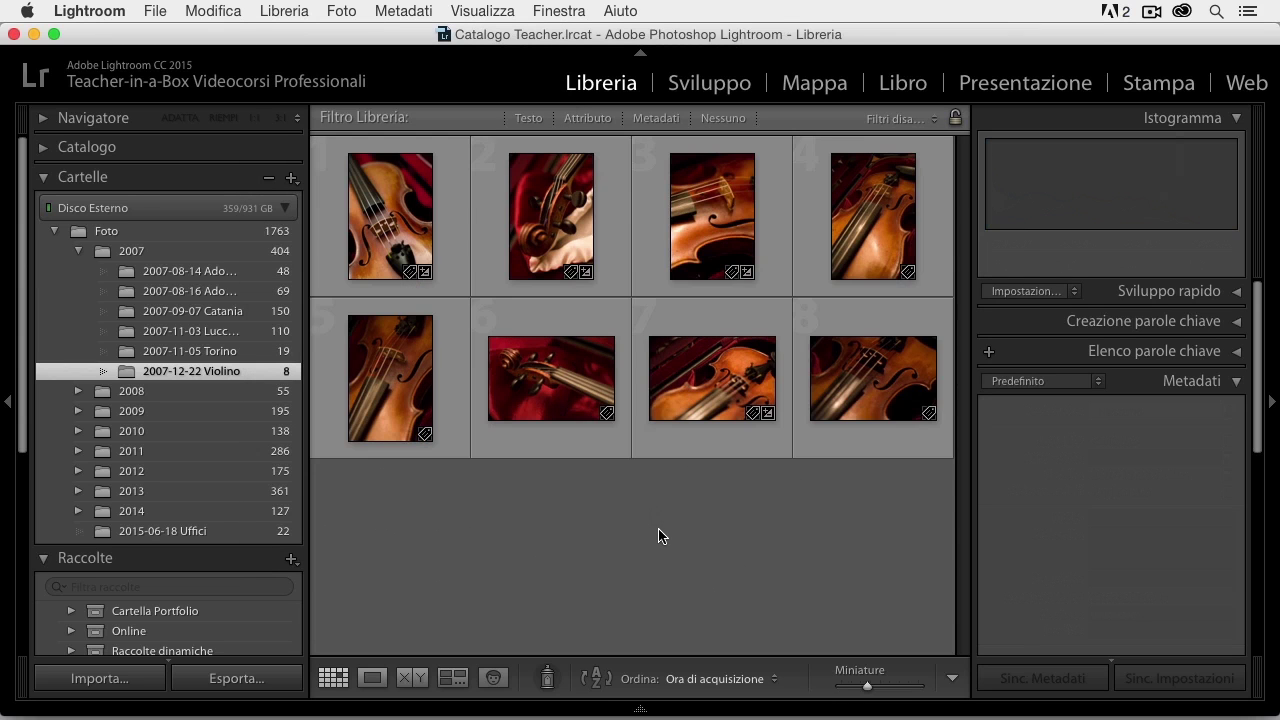